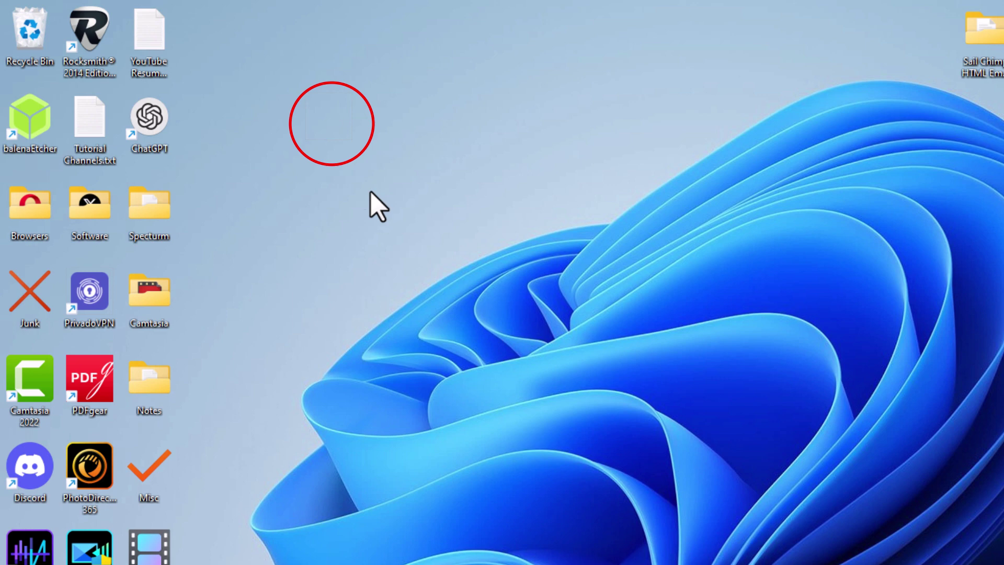
- Open the existing invisible desktop folder to show it is empty, then reveal its outline by drag-selecting
mouse_move(315, 130)
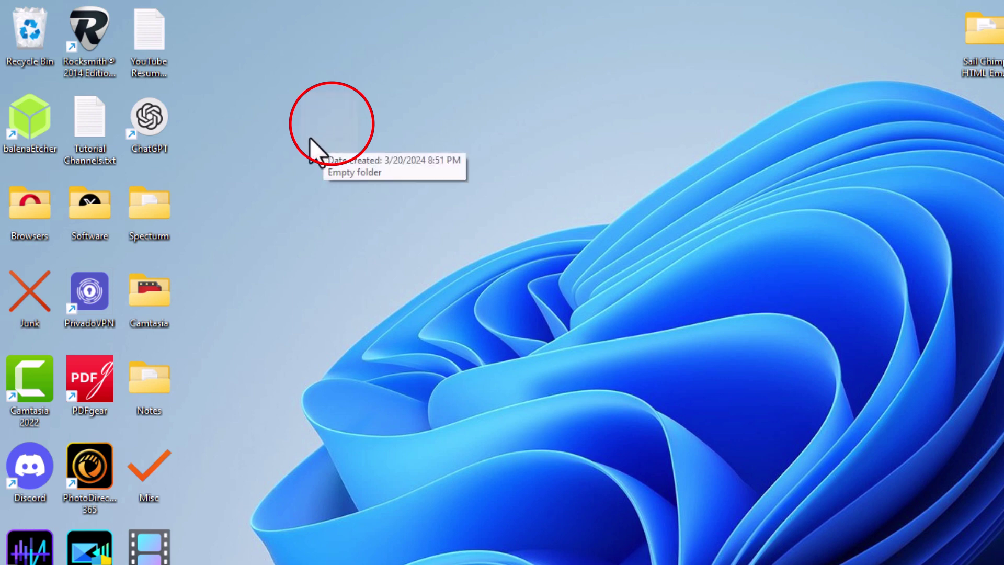
double_click(344, 124)
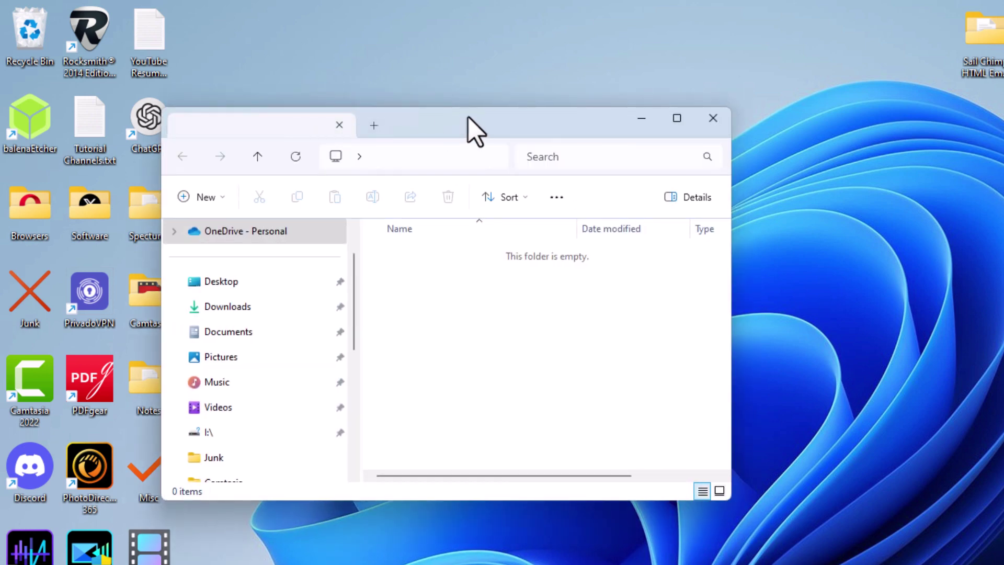
drag(469, 117, 477, 204)
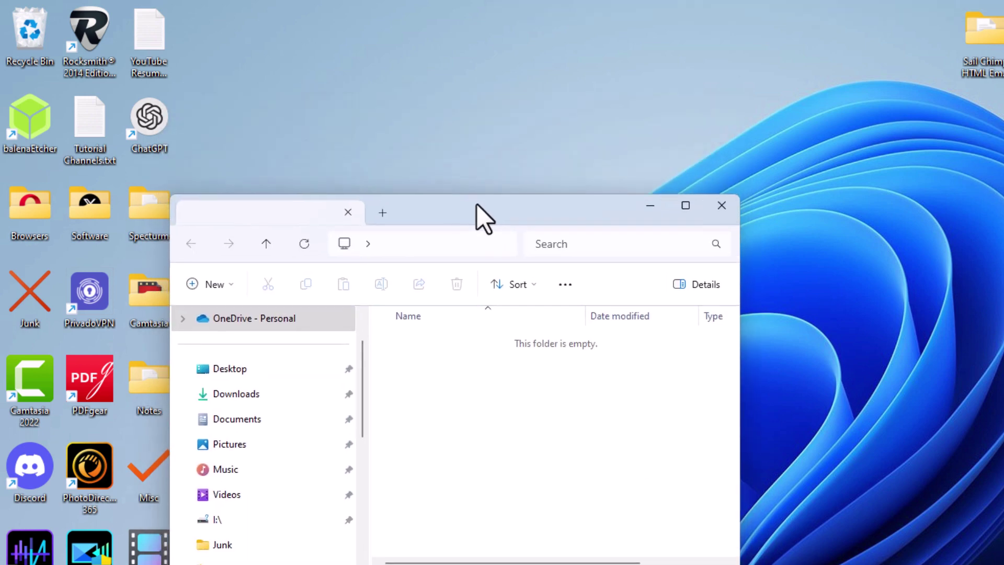
click(723, 206)
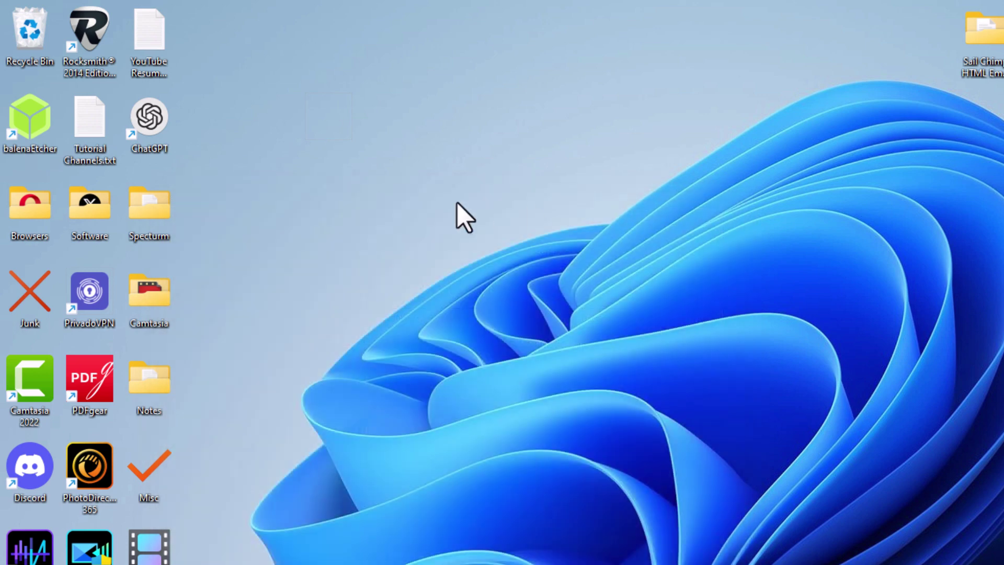
drag(409, 186, 313, 112)
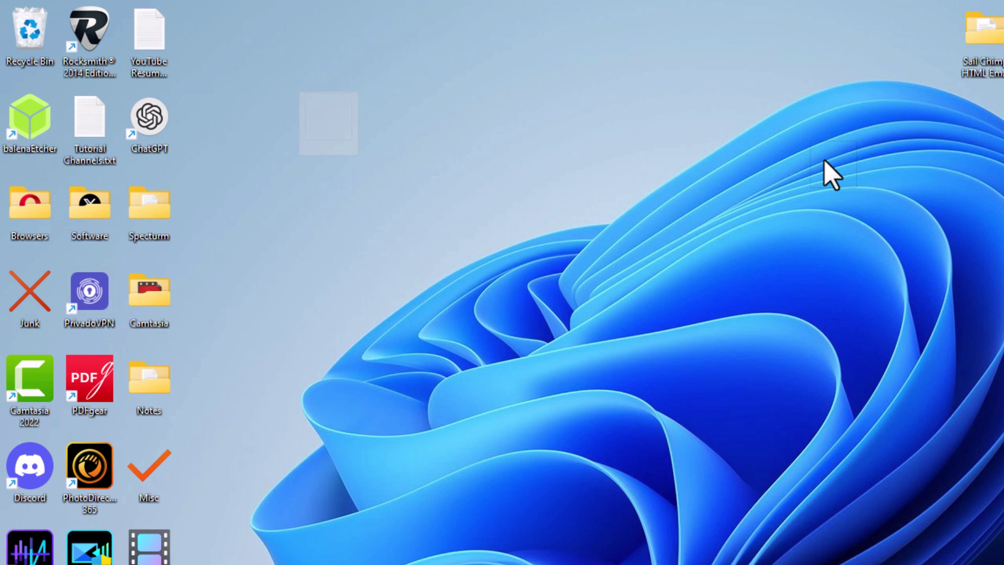
click(857, 62)
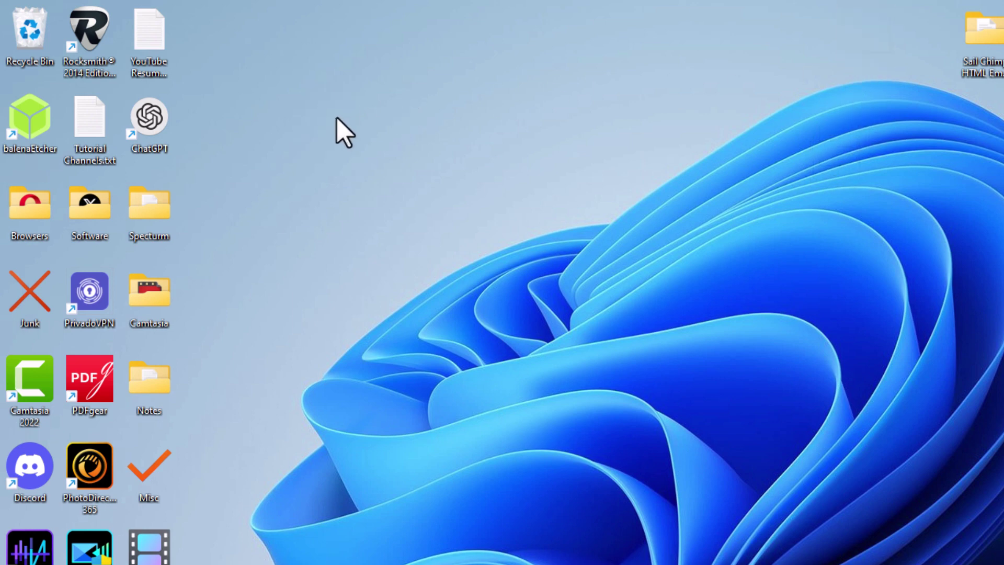
- Create a new folder on the desktop, keeping the default name 'New folder'
right_click(262, 73)
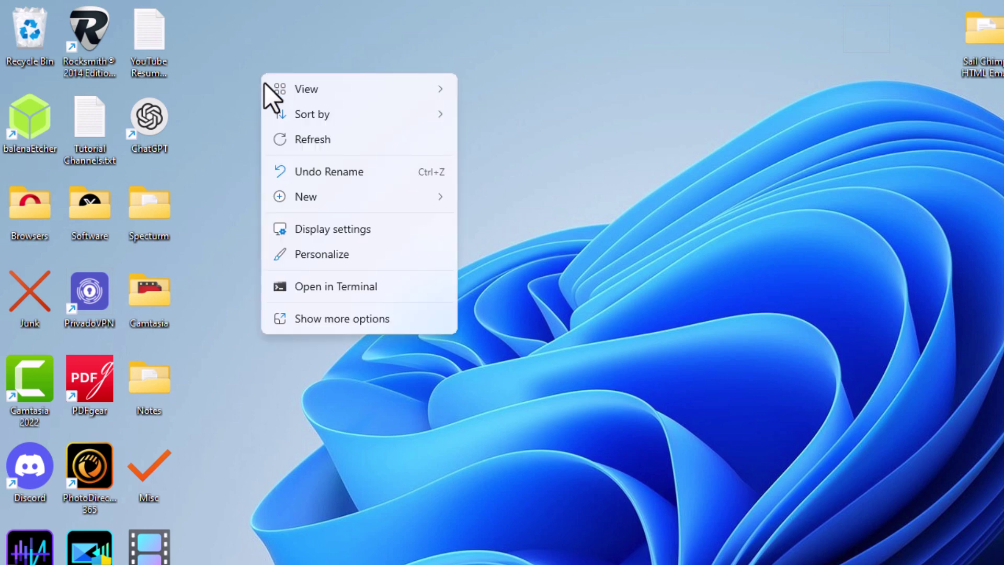
mouse_move(335, 194)
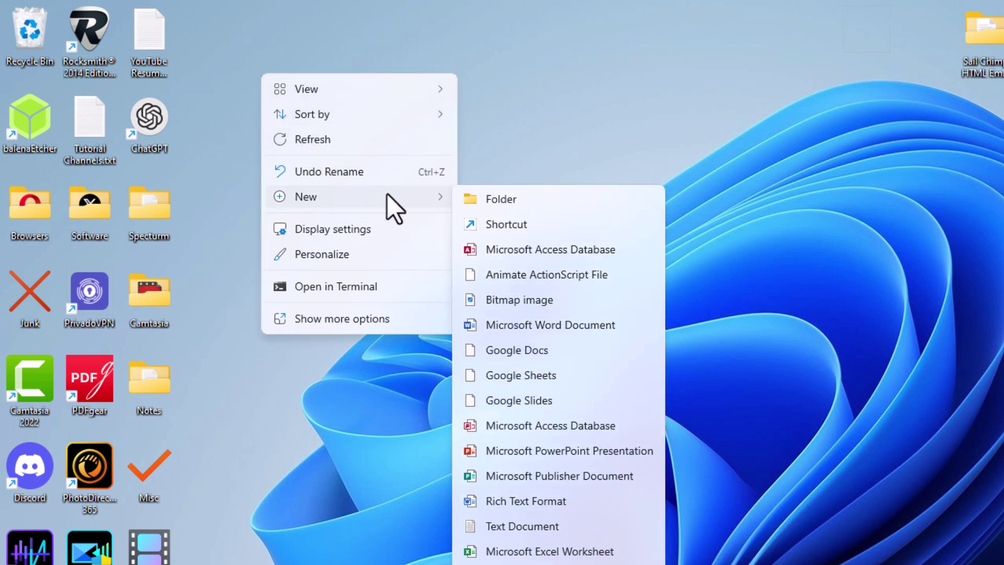
click(546, 198)
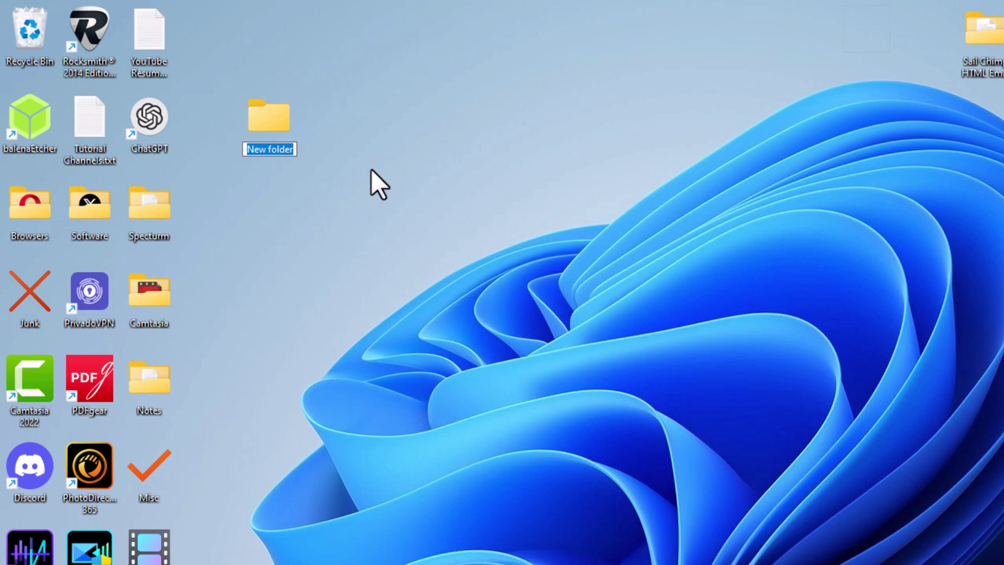
key(Return)
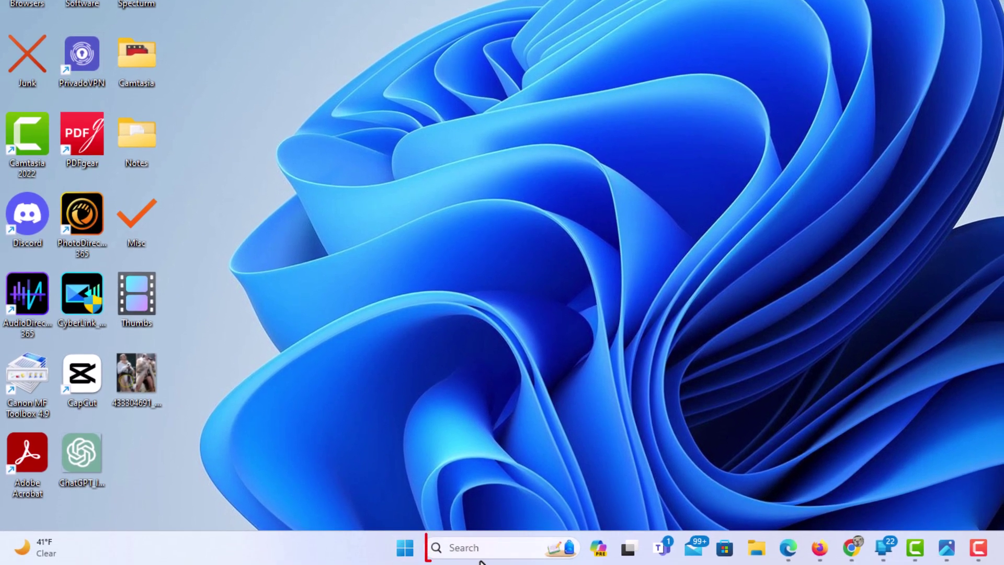
- Search Windows for 'character map' and launch the Character Map result
click(491, 548)
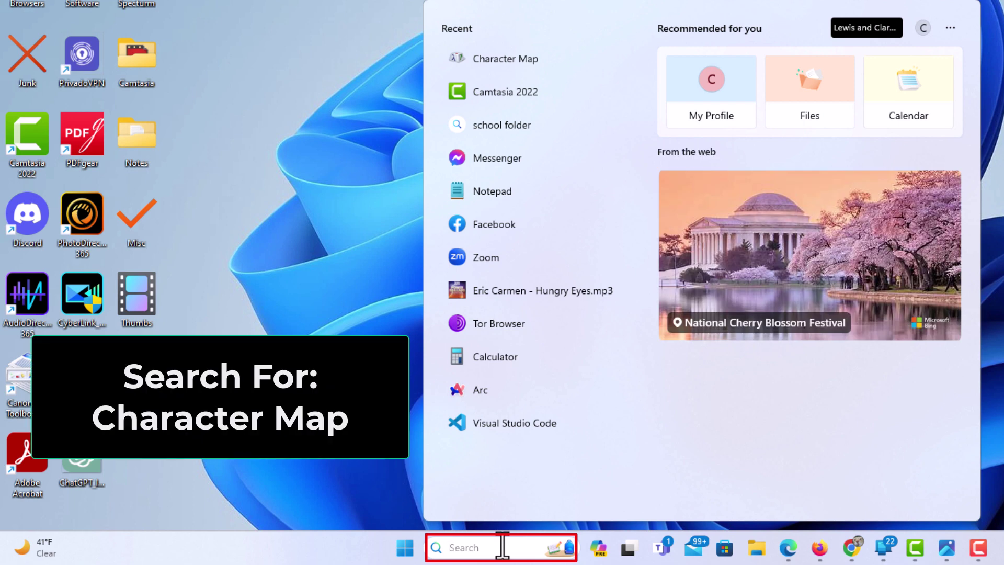
text(character map)
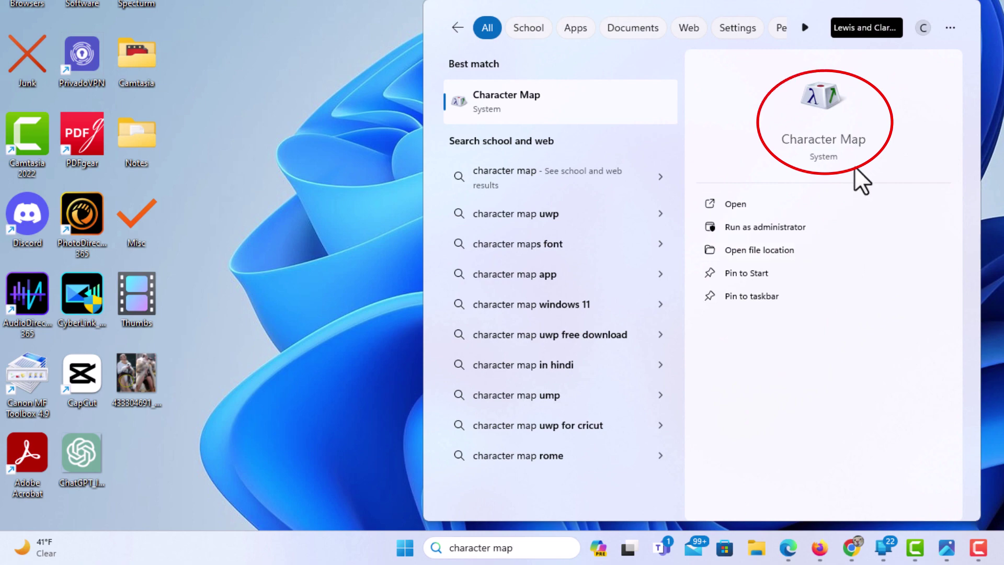
click(830, 122)
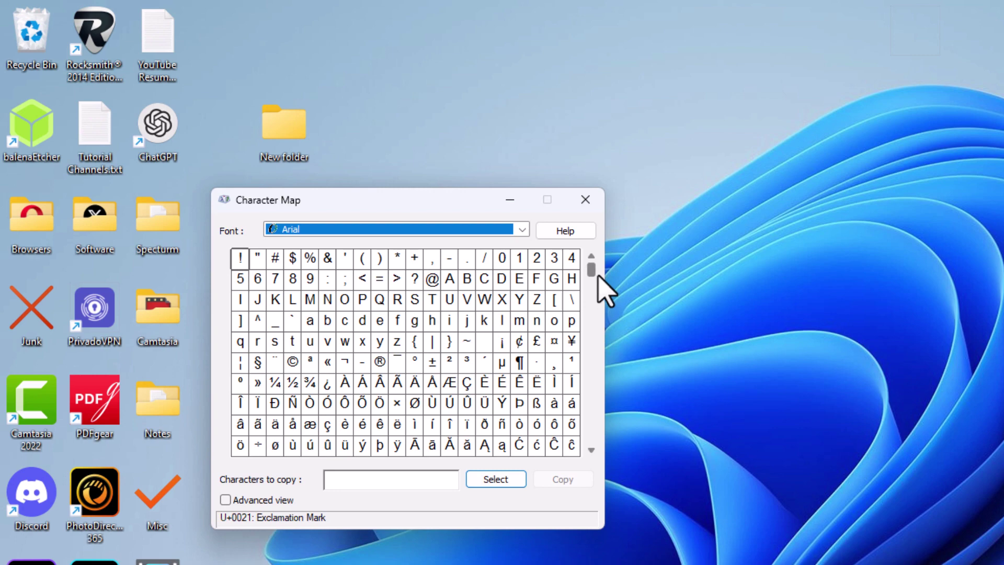
- Select the blank U+2007 Figure Space cell in the Arial grid and copy it
scroll(595, 285, down, 2)
drag(593, 285, 595, 403)
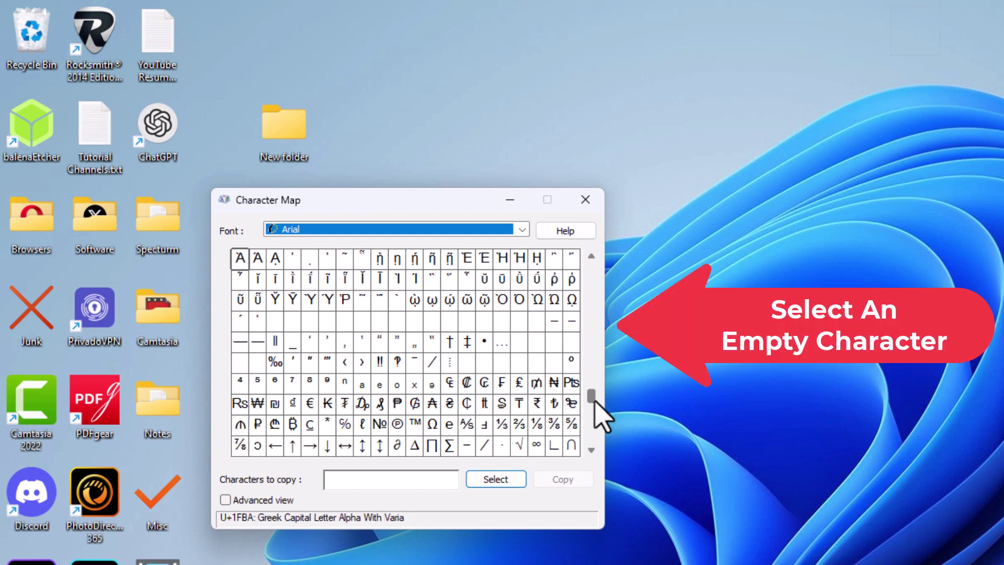
click(398, 325)
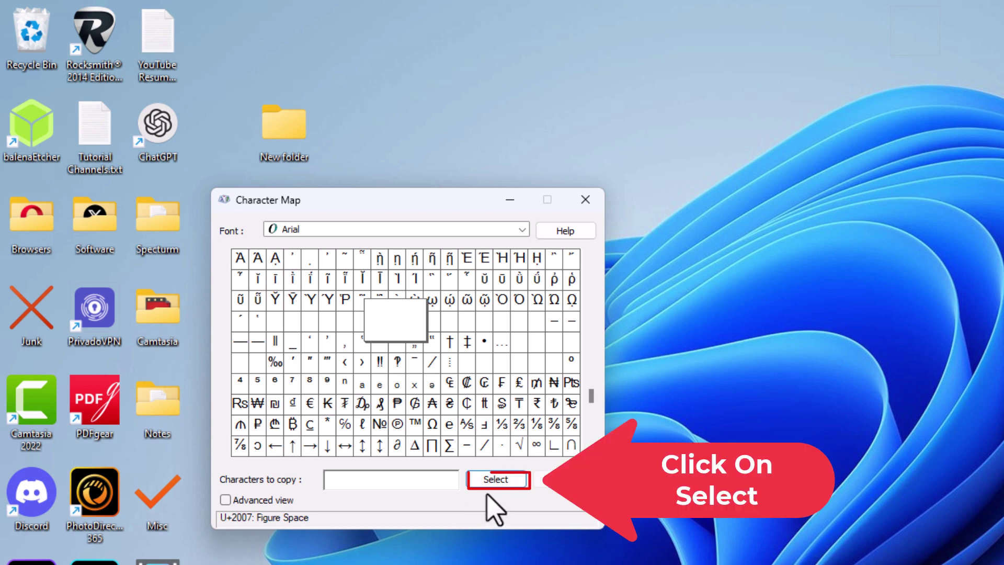
click(497, 480)
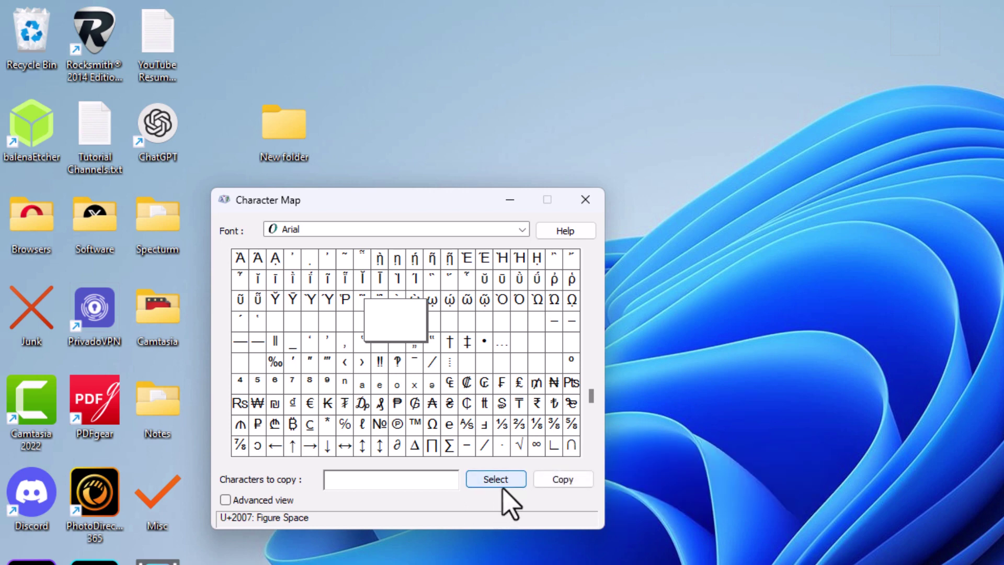
click(572, 489)
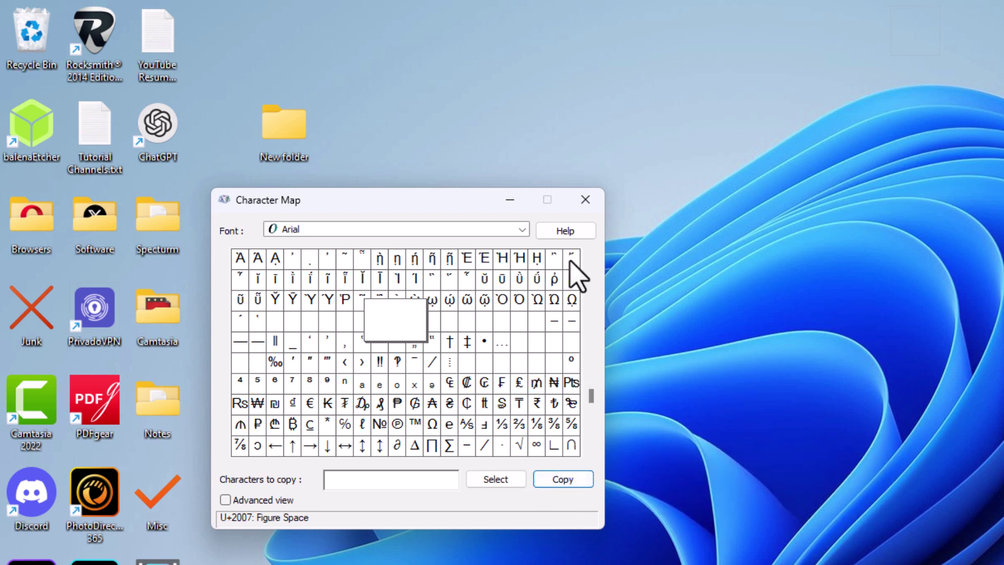
- Close Character Map and rename 'New folder' to the pasted blank Figure Space character
click(584, 205)
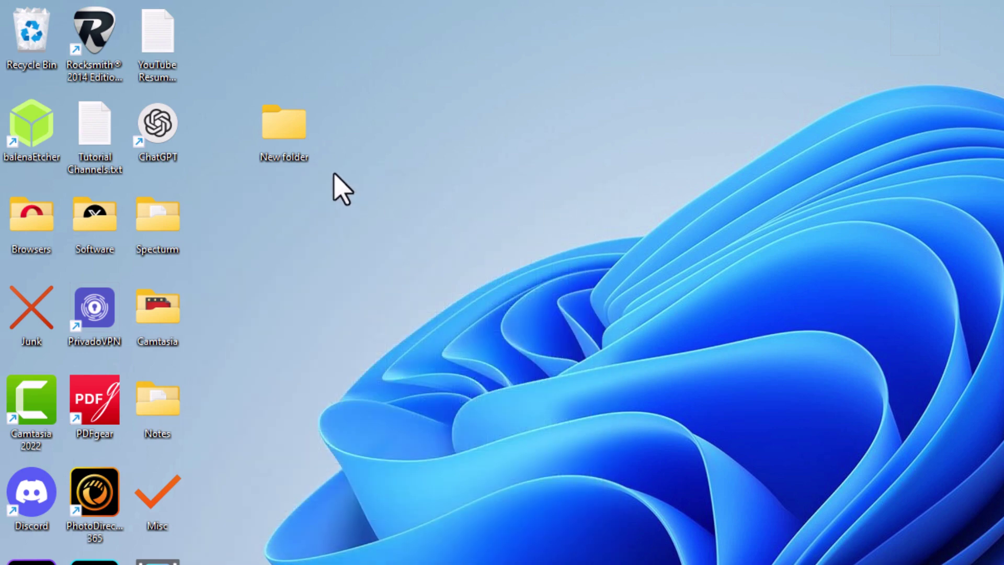
right_click(289, 148)
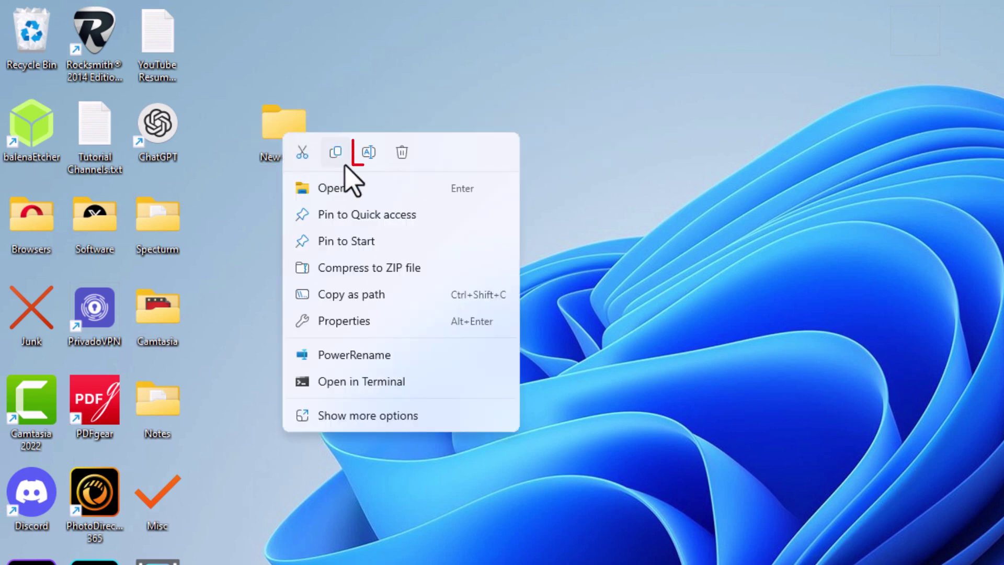
click(369, 152)
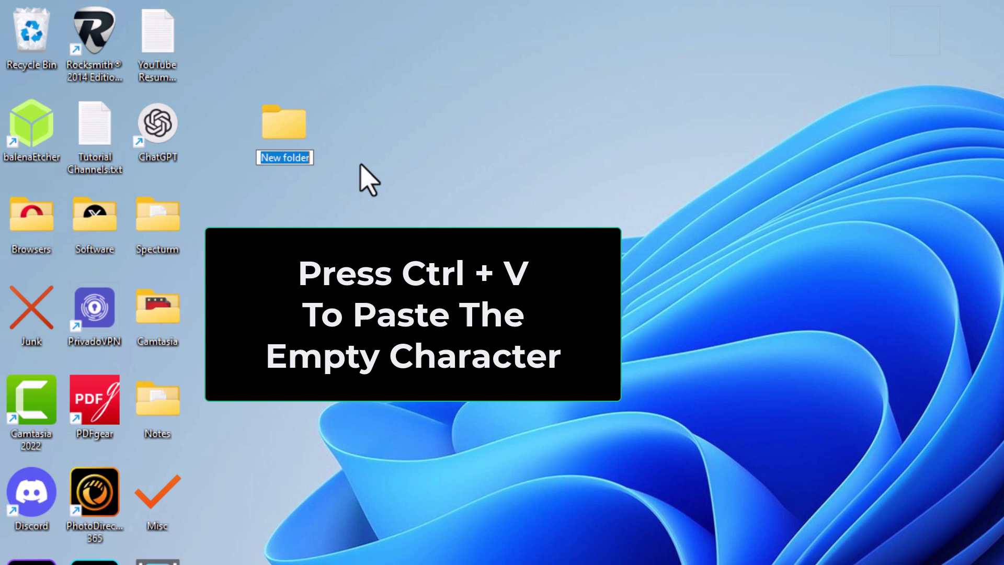
key(ctrl+v)
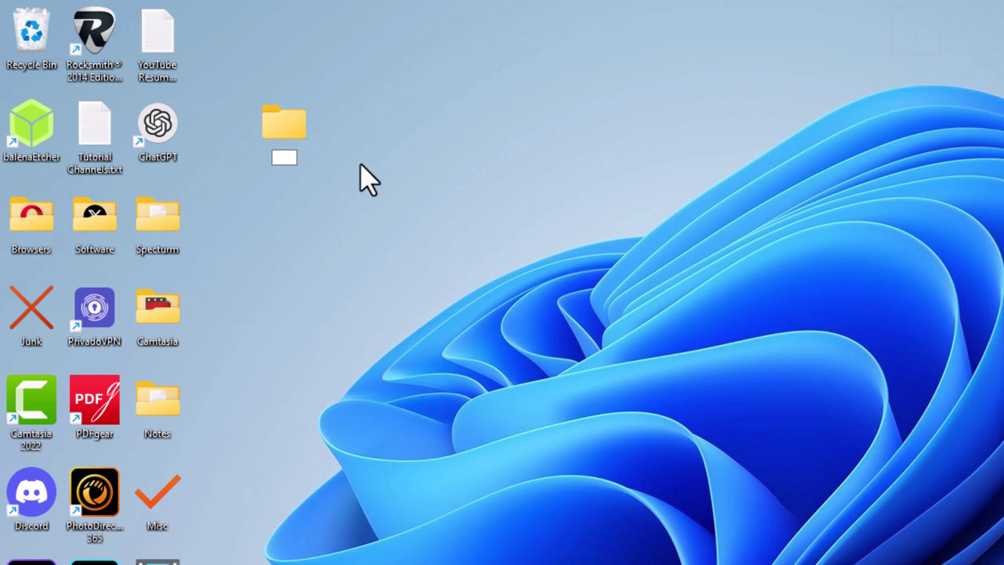
key(Return)
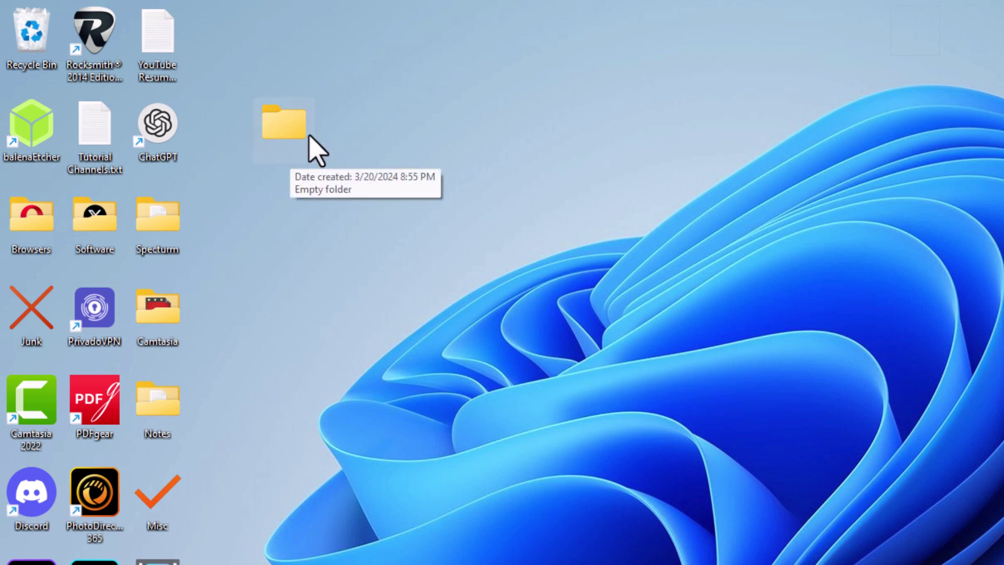
- Open the blank-named folder's Properties dialog on the Customize tab
right_click(273, 131)
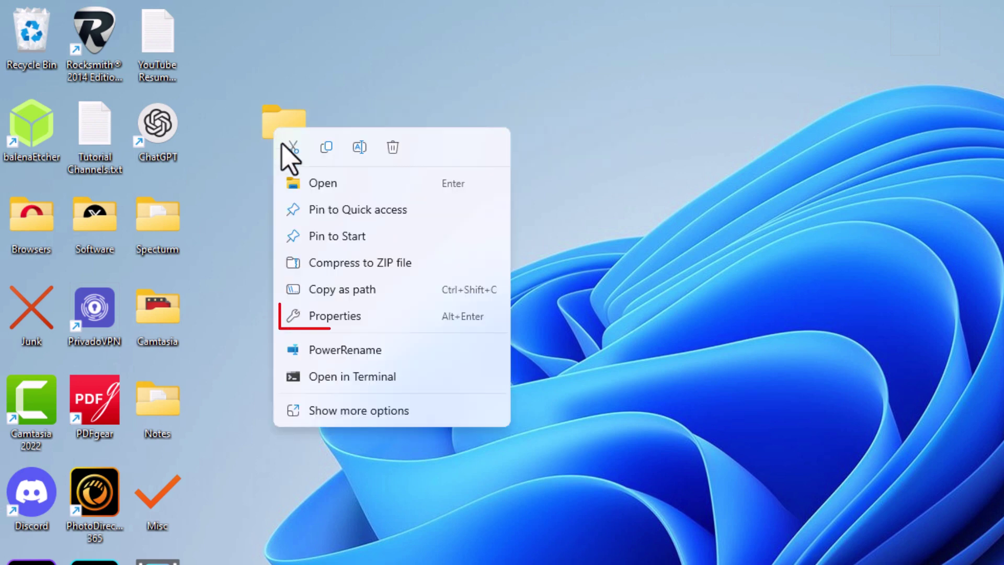
click(377, 318)
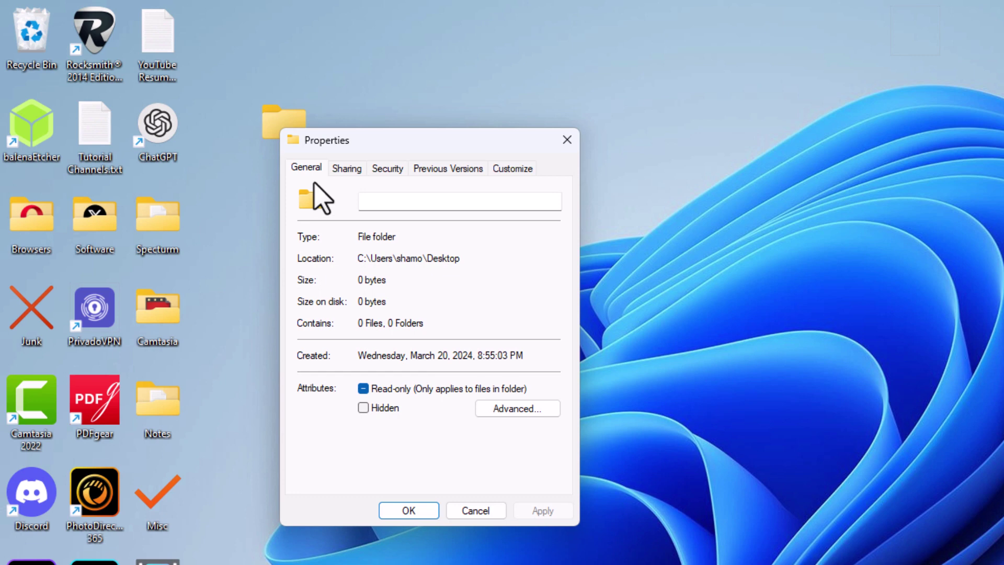
click(513, 174)
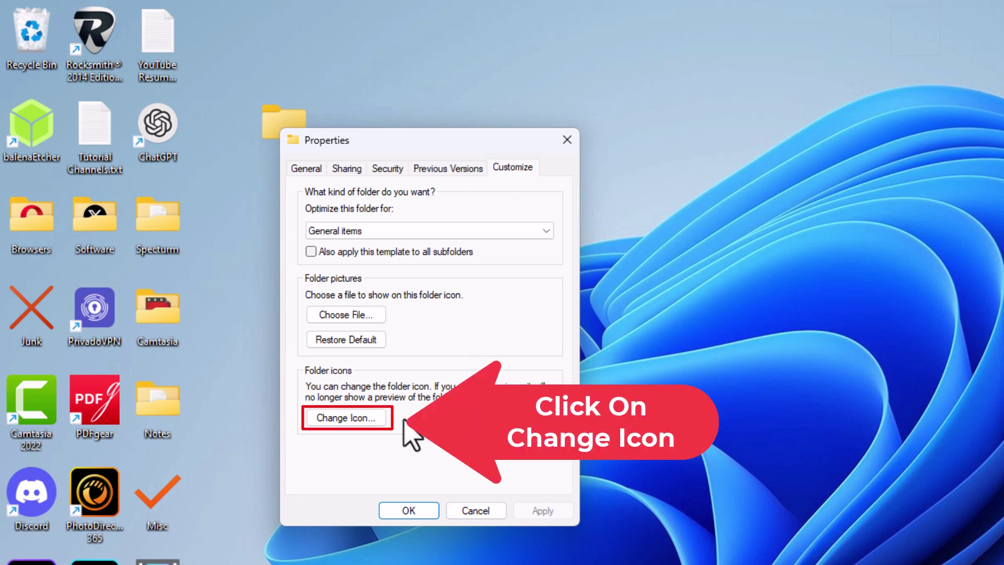
- Change the folder's icon to the empty SHELL32.dll icon and apply it
click(347, 417)
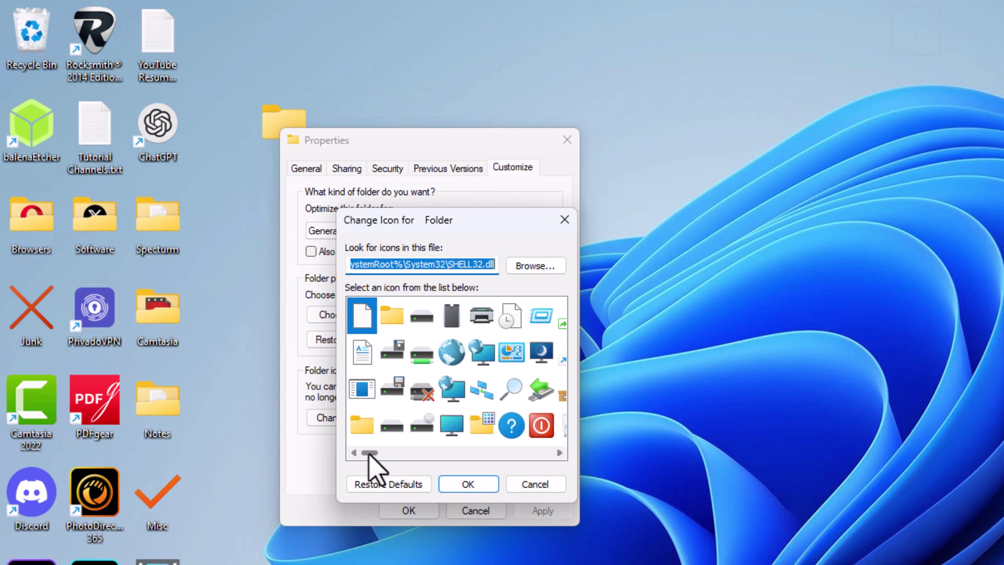
drag(368, 454, 386, 454)
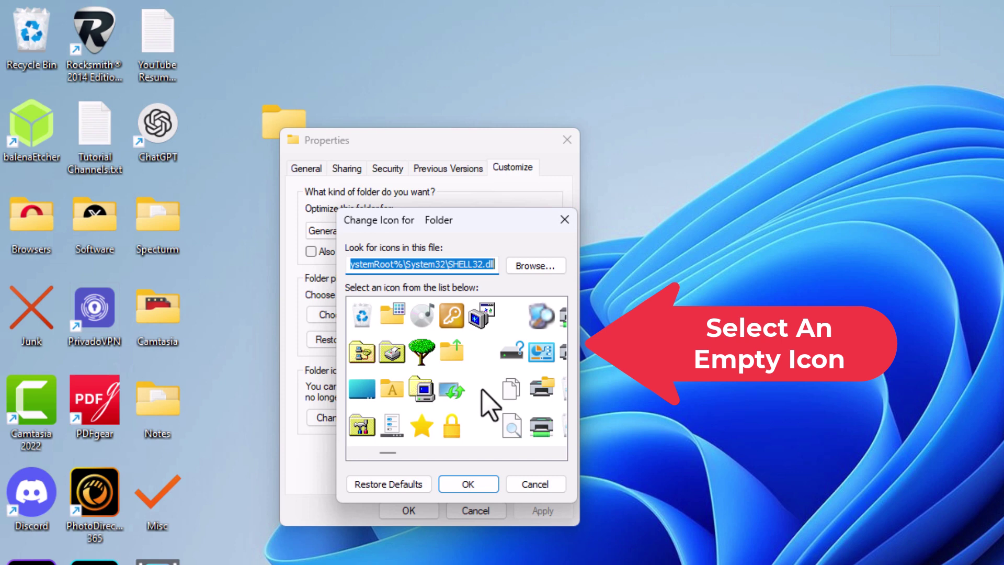
click(489, 405)
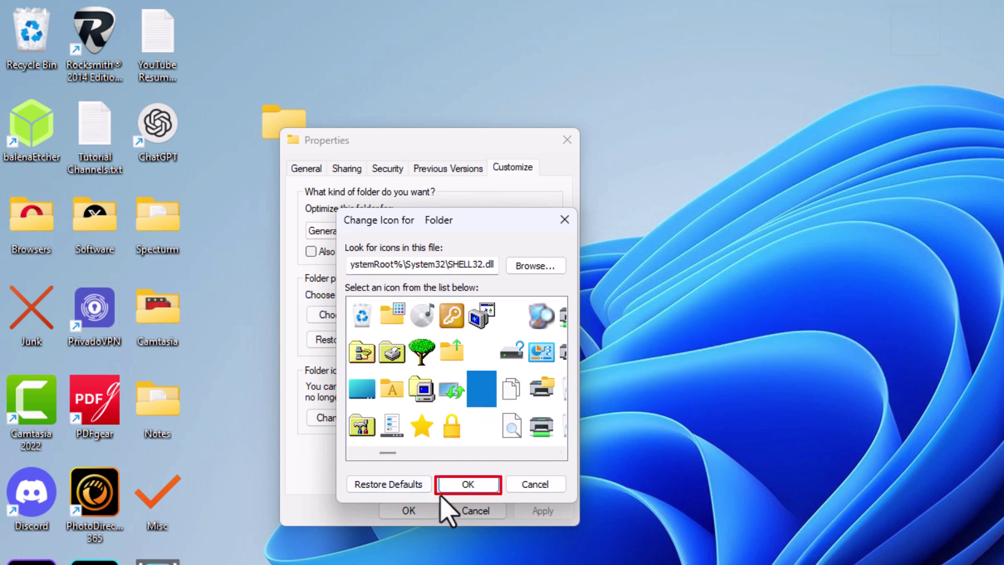
click(470, 486)
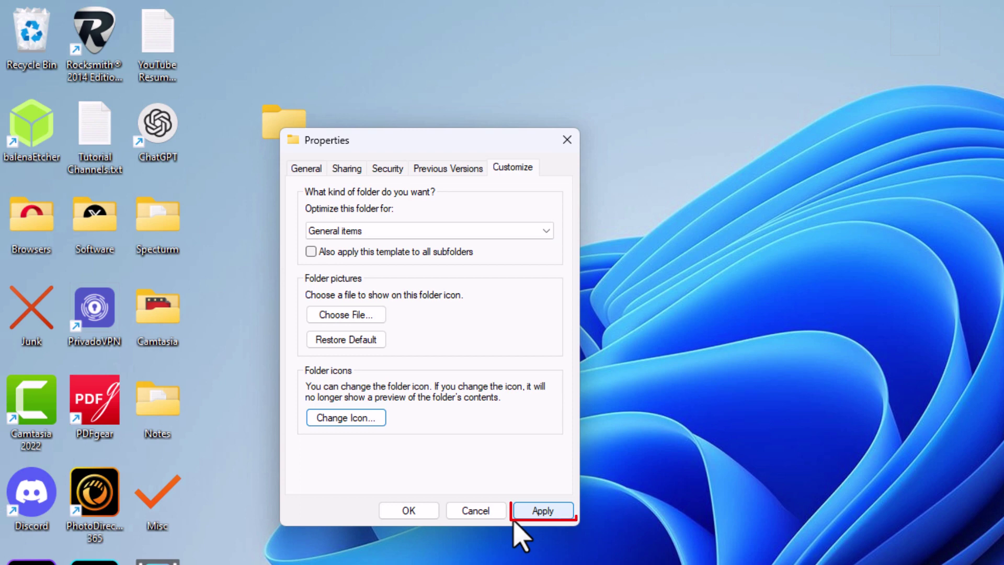
click(536, 512)
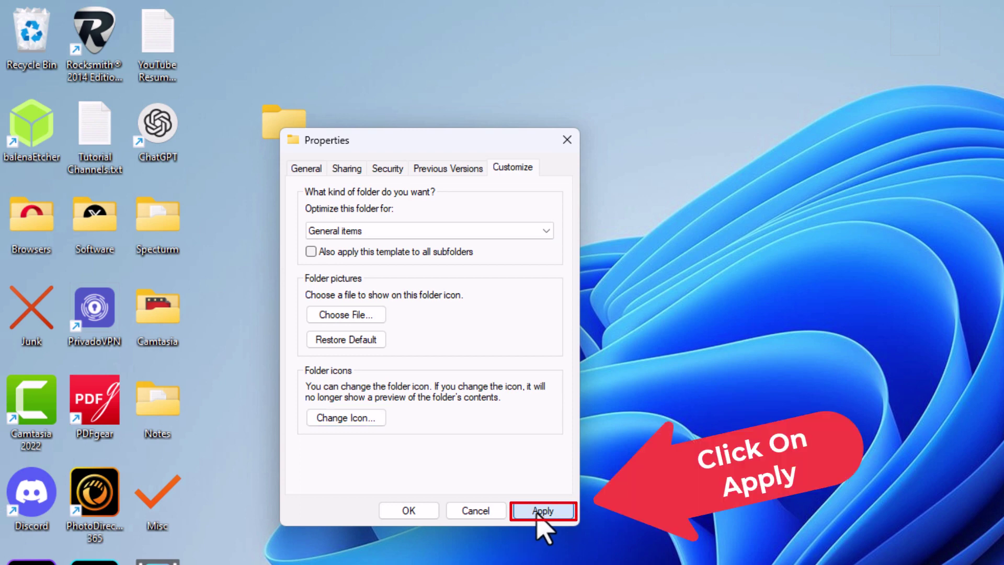
click(430, 509)
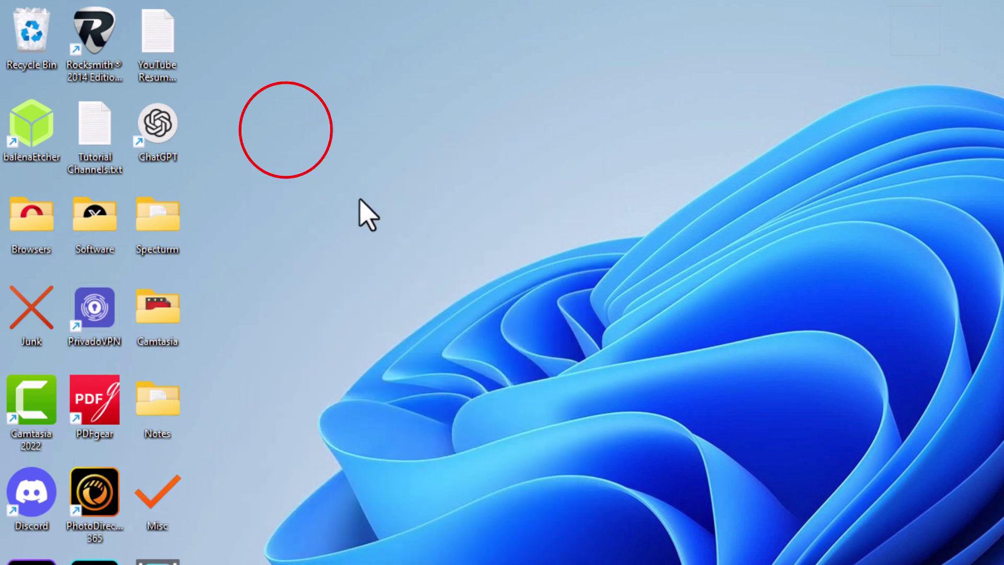
drag(360, 199, 217, 68)
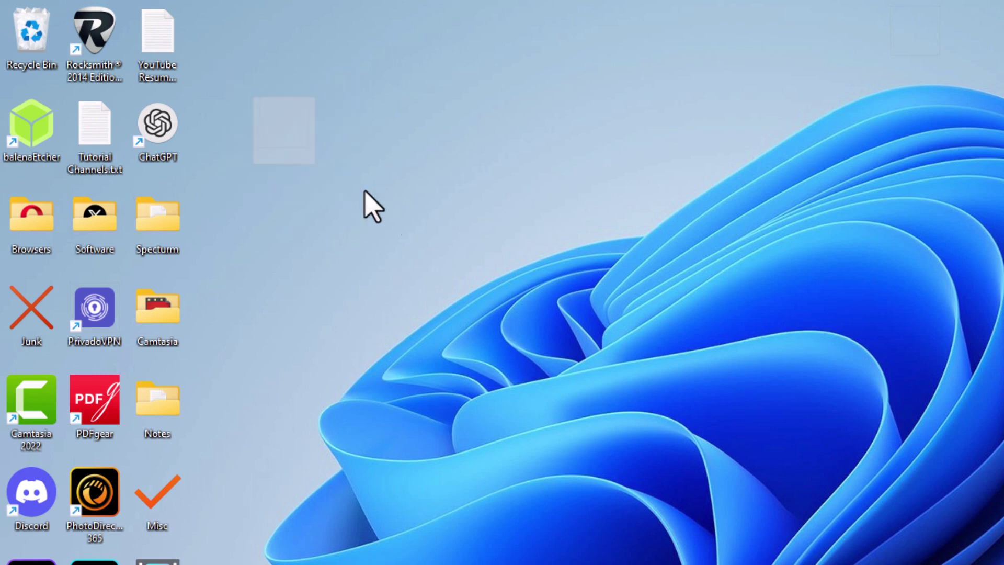
double_click(273, 132)
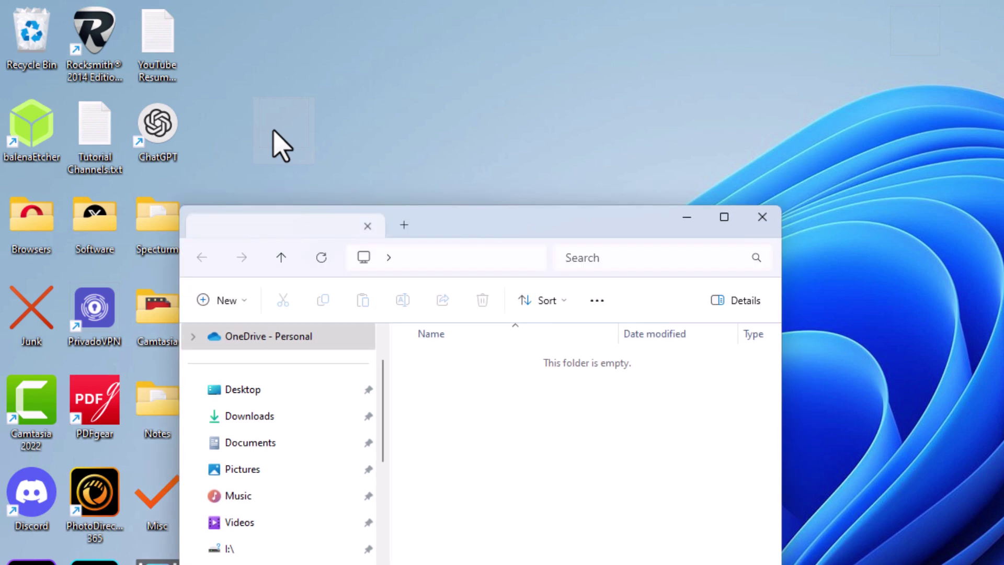
drag(449, 222, 448, 213)
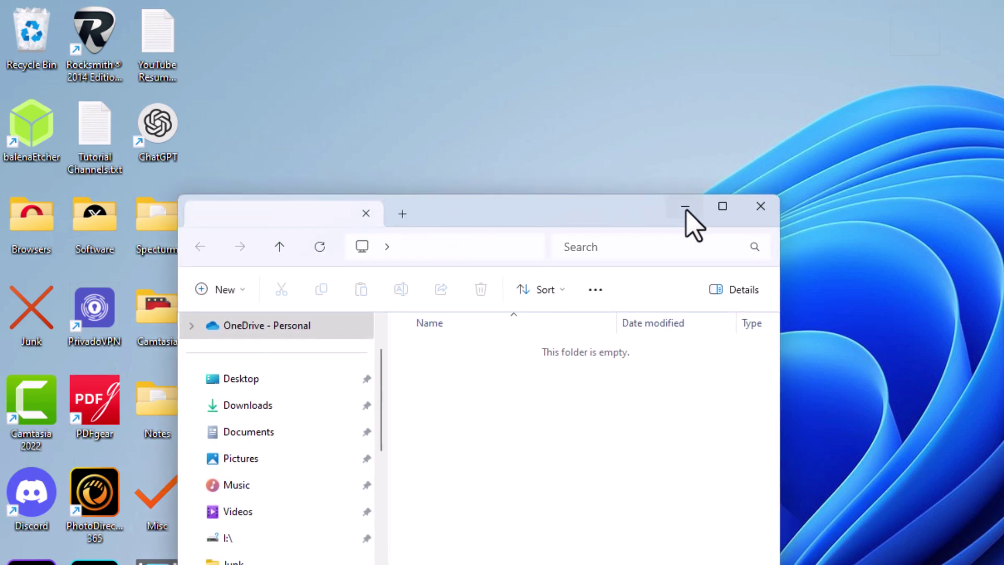
click(762, 209)
drag(430, 215, 253, 85)
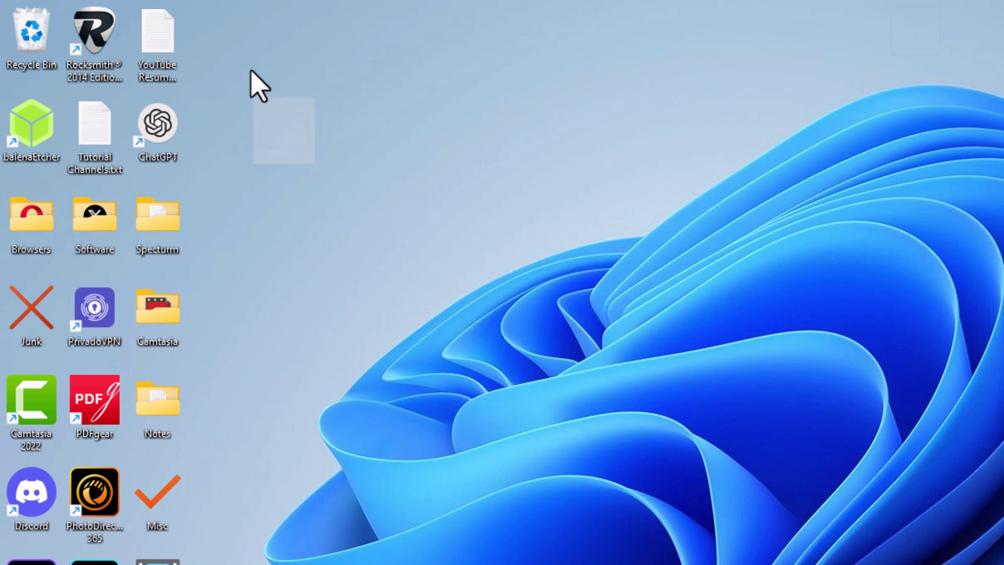
click(433, 199)
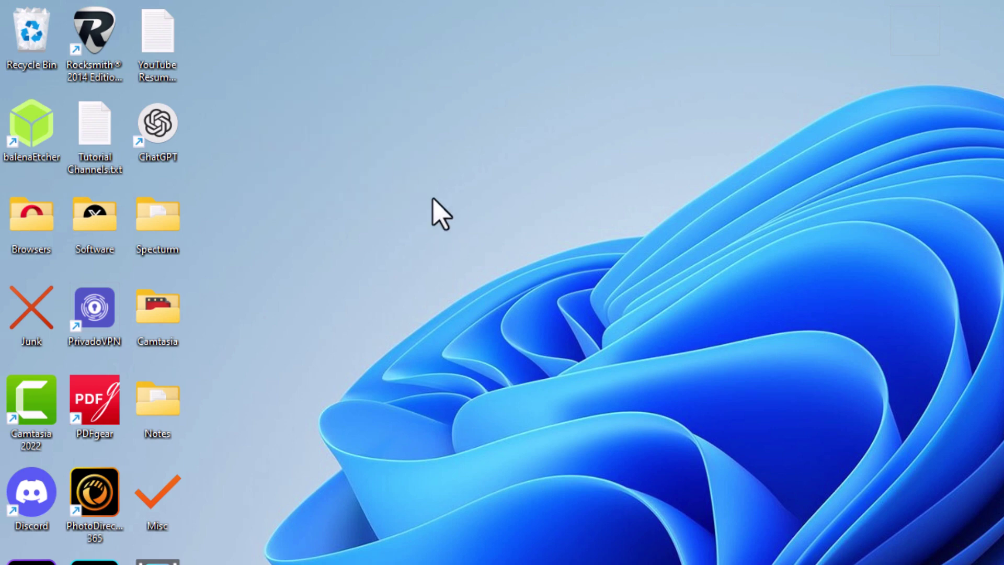